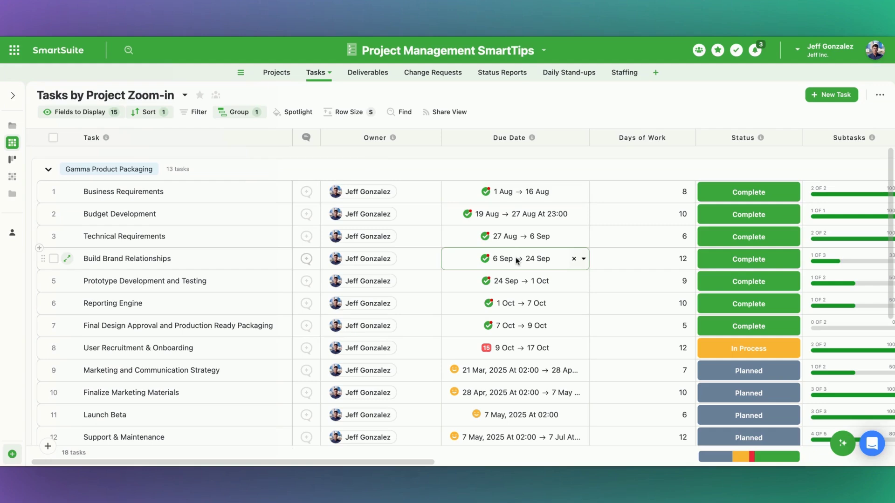
Scroll the task grid right to reveal the Dependency, Predecessor Status and Pred. End Date columns
scroll(515, 256, right, 1)
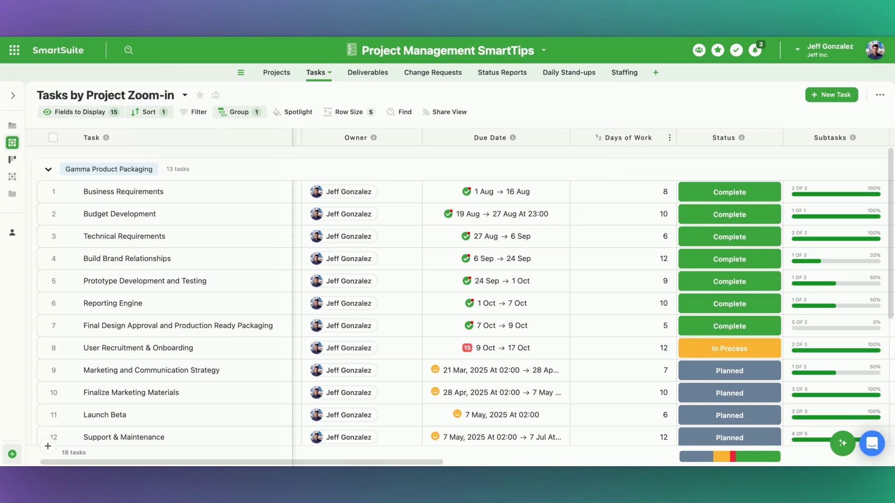
scroll(639, 190, right, 2)
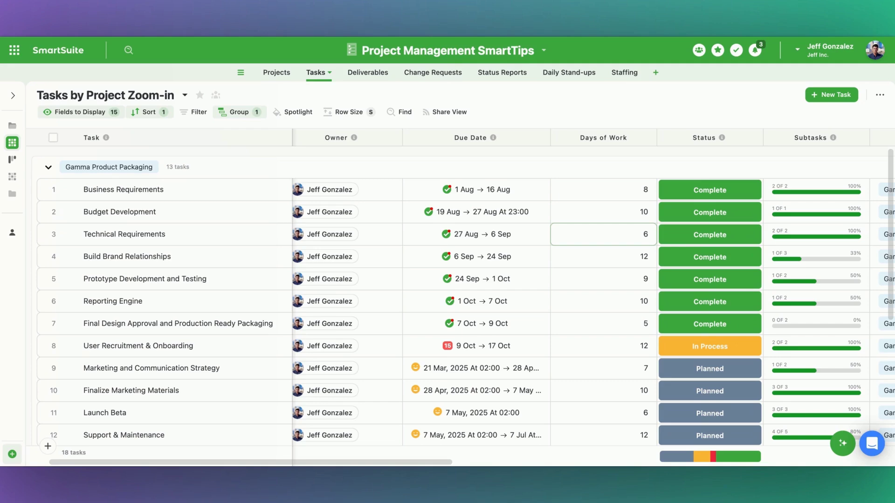
scroll(592, 298, right, 15)
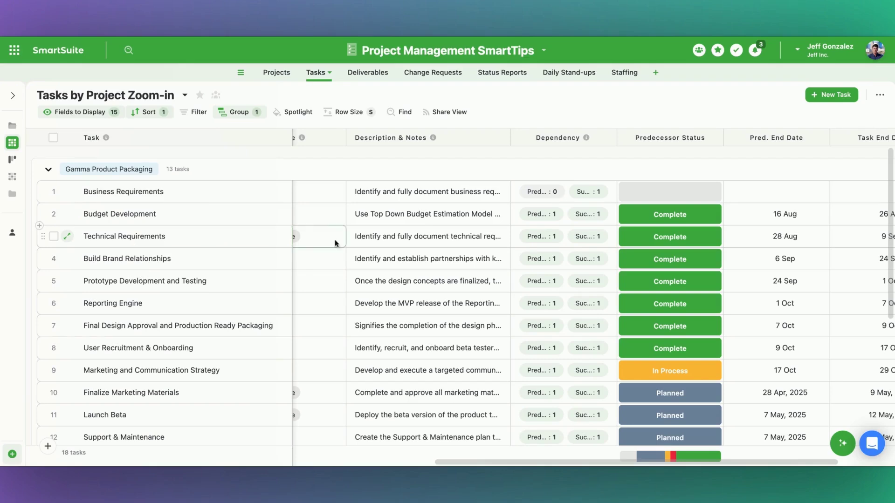
Scroll back left and down to the Due Date, Days of Work and Status columns for tasks 3–13
scroll(633, 253, right, 2)
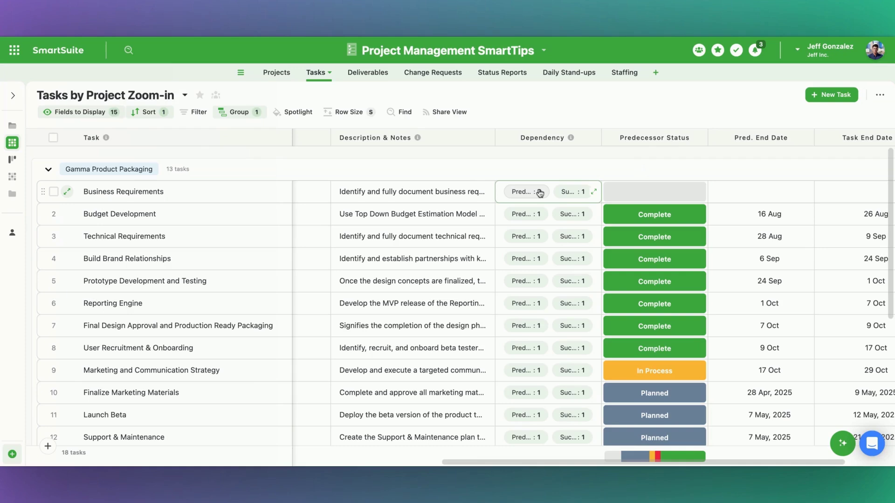
scroll(498, 255, left, 10)
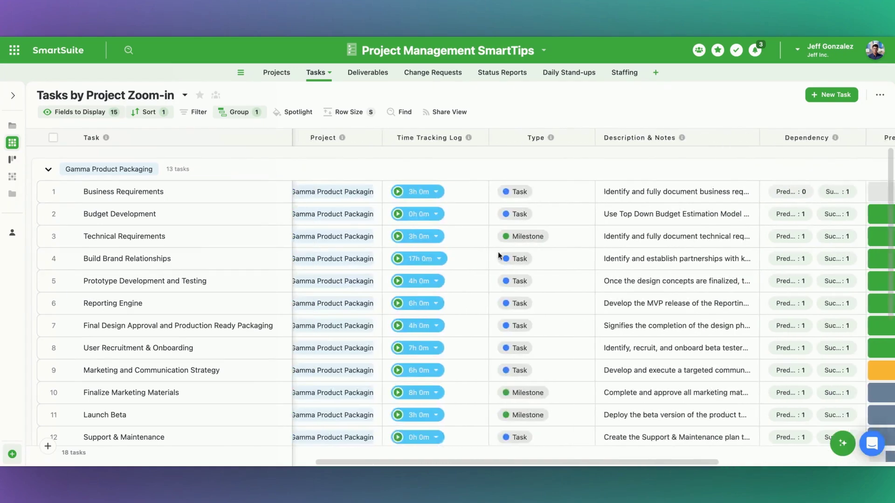
scroll(498, 255, left, 10)
scroll(485, 258, down, 3)
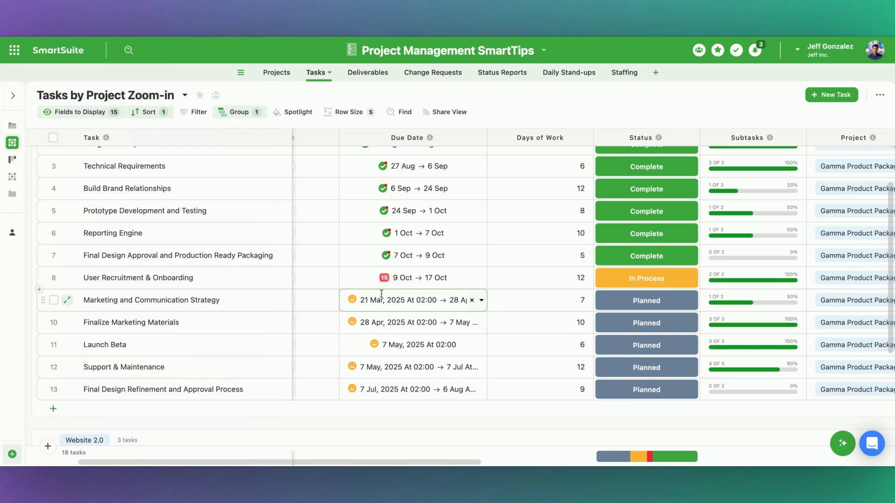
Close row 9's Due Date editor and scroll to the Predecessor Status column header
click(577, 284)
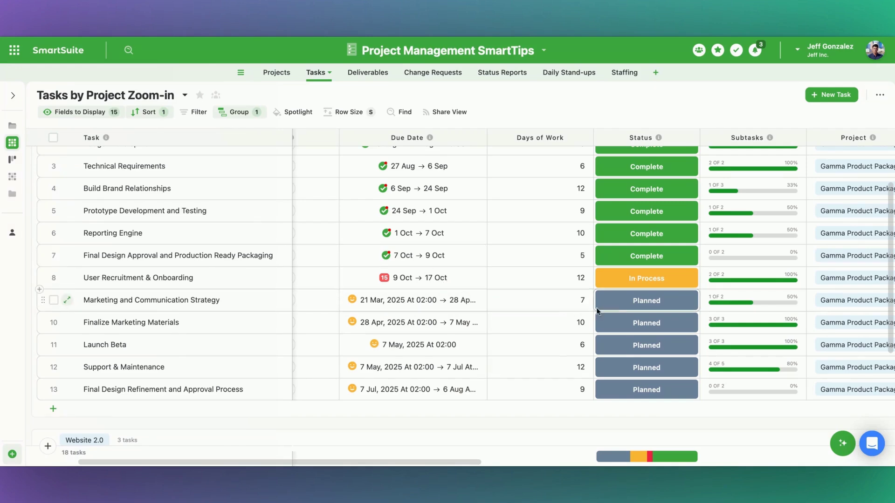
scroll(607, 306, right, 1)
scroll(606, 305, up, 1)
scroll(609, 309, right, 10)
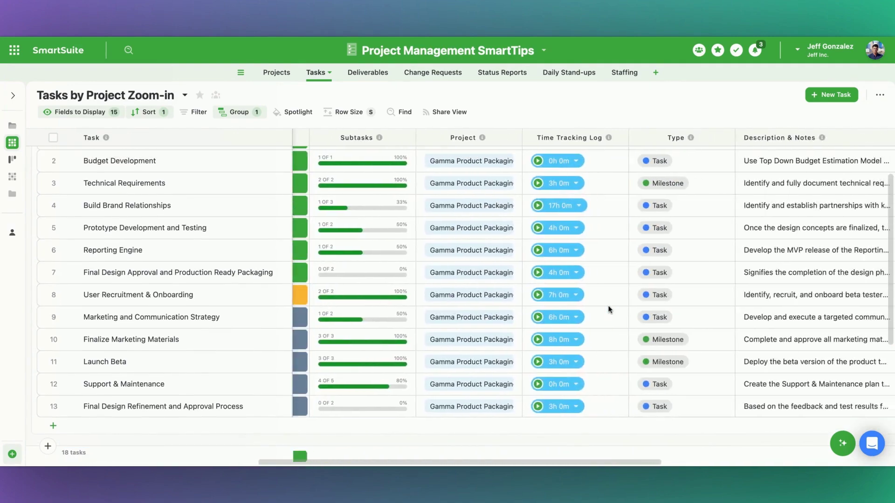
scroll(577, 298, right, 5)
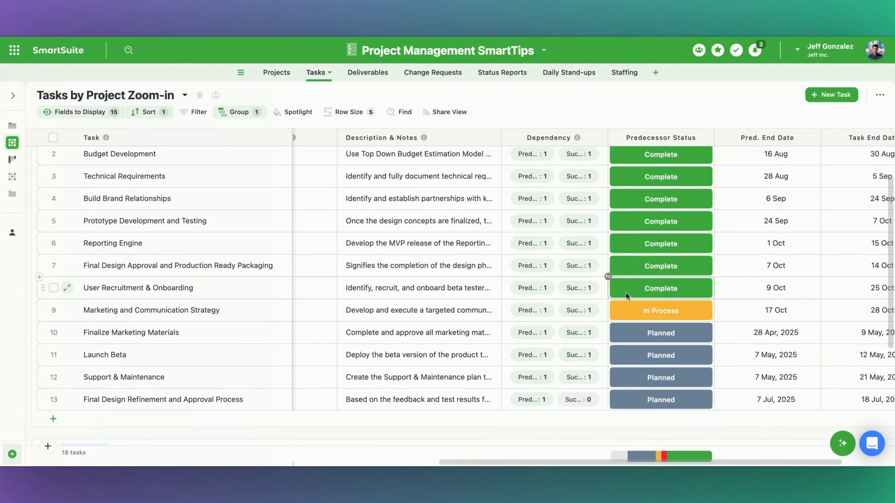
scroll(653, 136, up, 1)
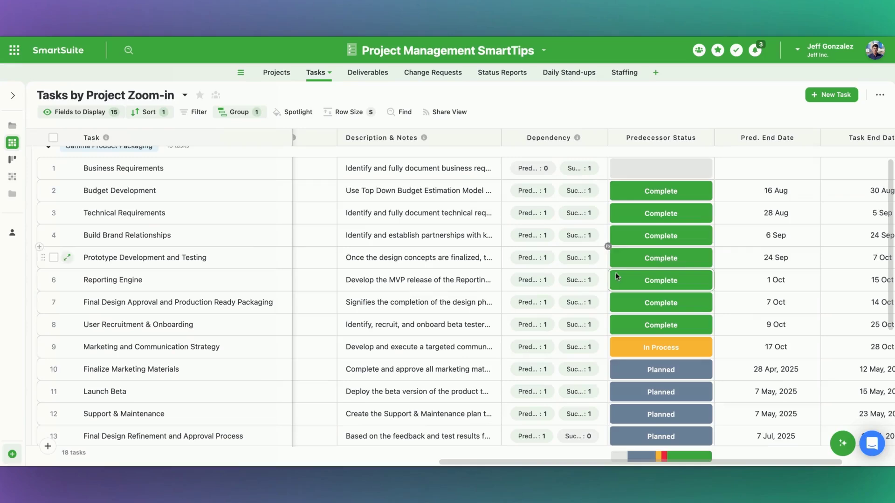
scroll(364, 362, left, 10)
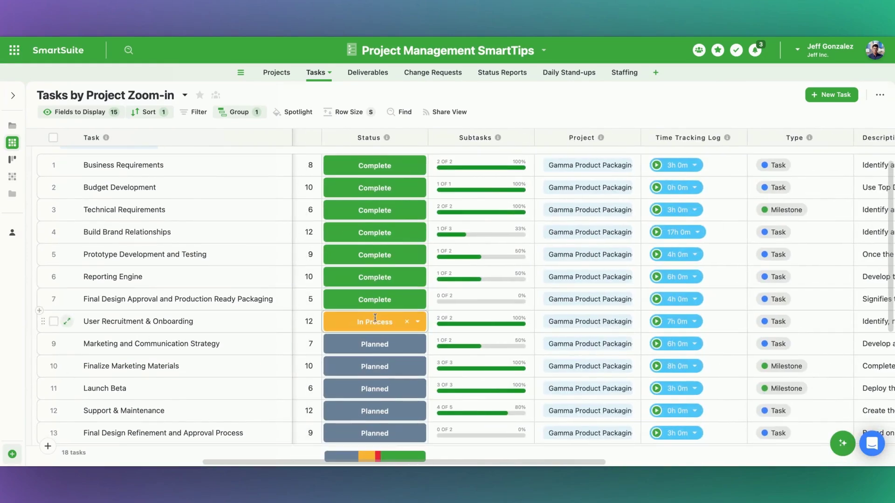
scroll(402, 322, right, 2)
scroll(401, 322, right, 10)
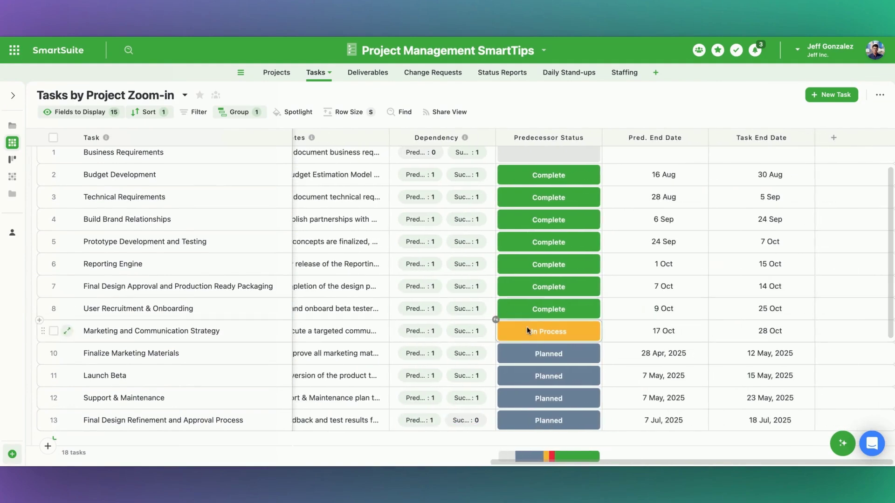
scroll(549, 135, up, 1)
Open the Predecessor Status formula, highlight its Predecessor (Waiting On), Status and End Date references, then save it
click(550, 135)
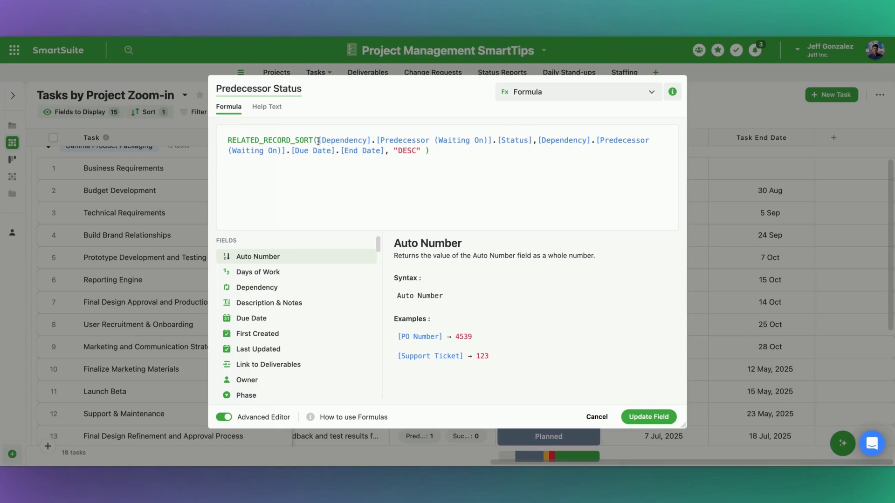
click(376, 141)
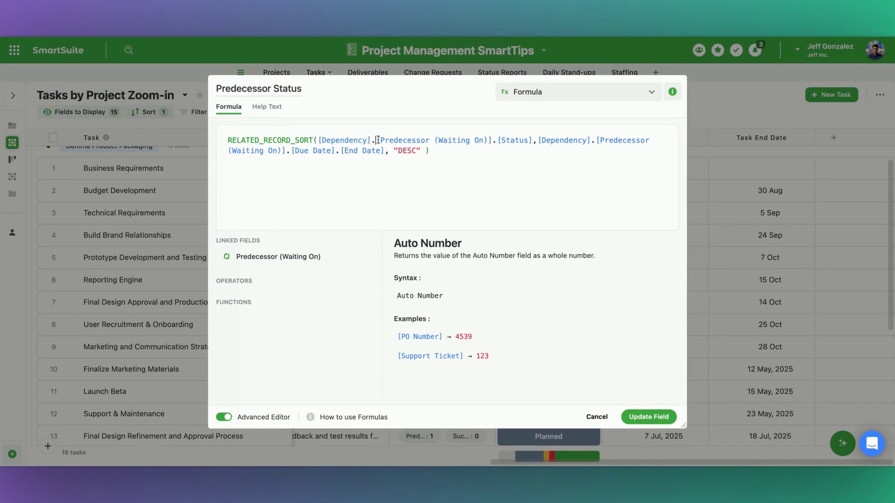
drag(376, 140, 493, 141)
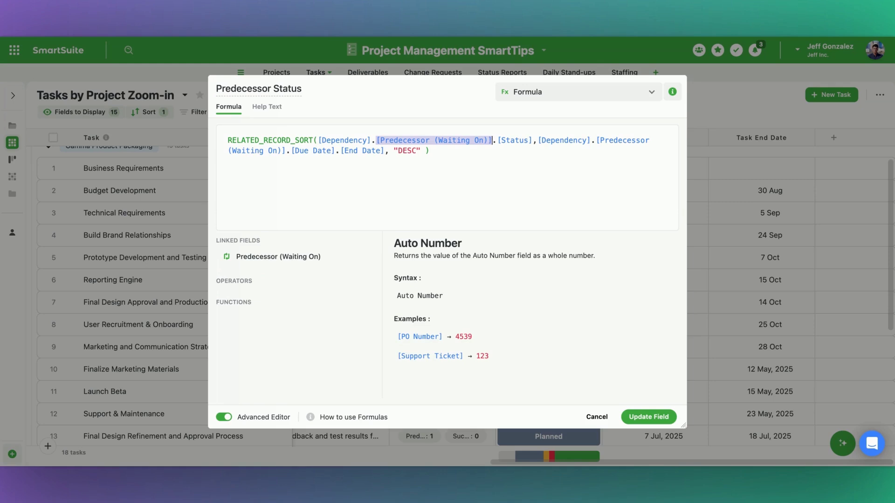
drag(499, 141, 533, 142)
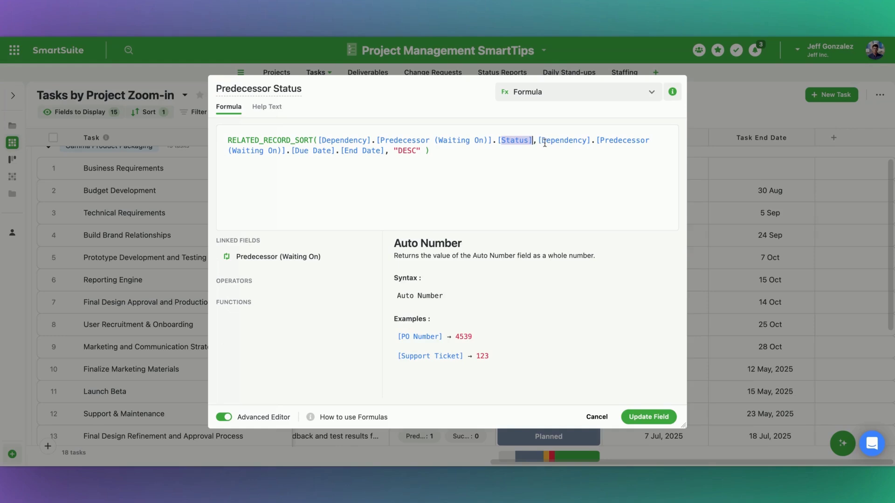
drag(339, 152, 385, 151)
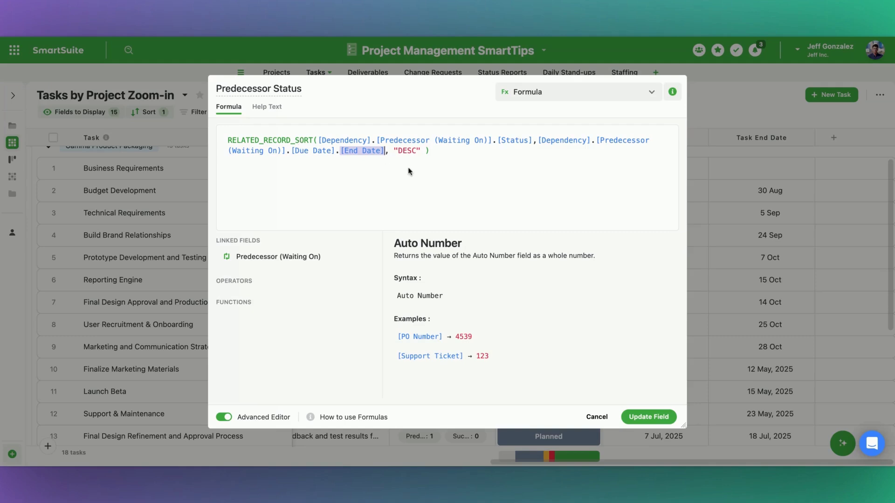
click(353, 152)
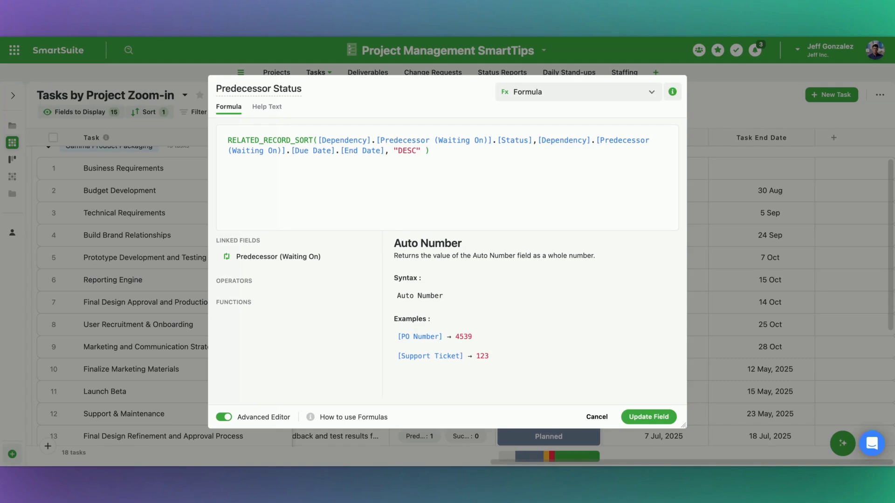
click(646, 419)
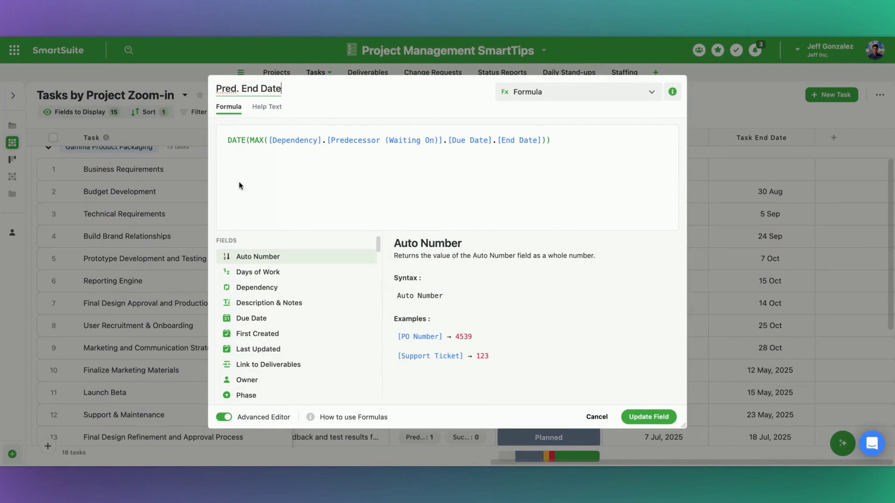
Highlight MAX and its [Dependency].[Predecessor (Waiting On)].[Due Date].[End Date] reference in the Pred. End Date formula
double_click(261, 140)
drag(269, 140, 541, 142)
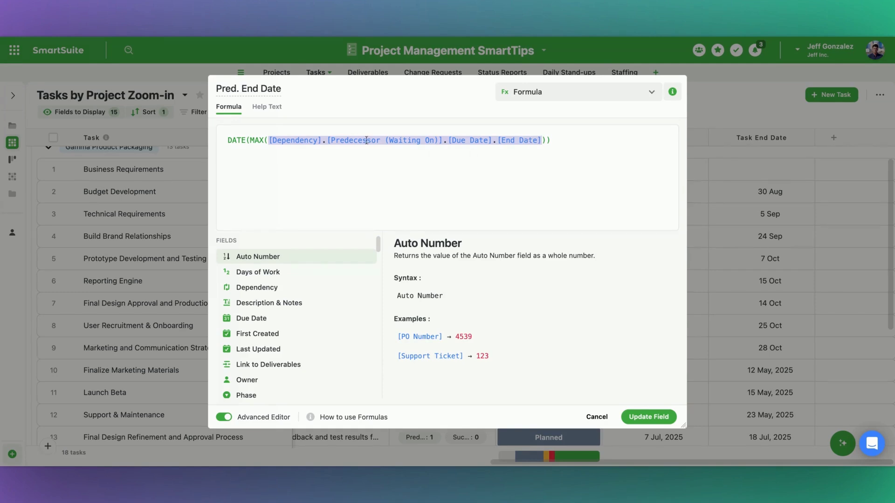
Highlight the DATE wrapper in the Pred. End Date formula, then deselect it
double_click(227, 140)
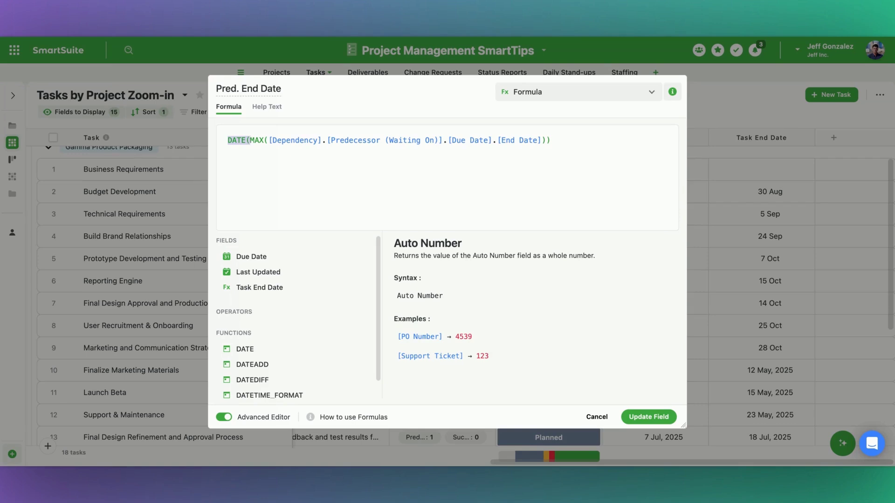
click(250, 154)
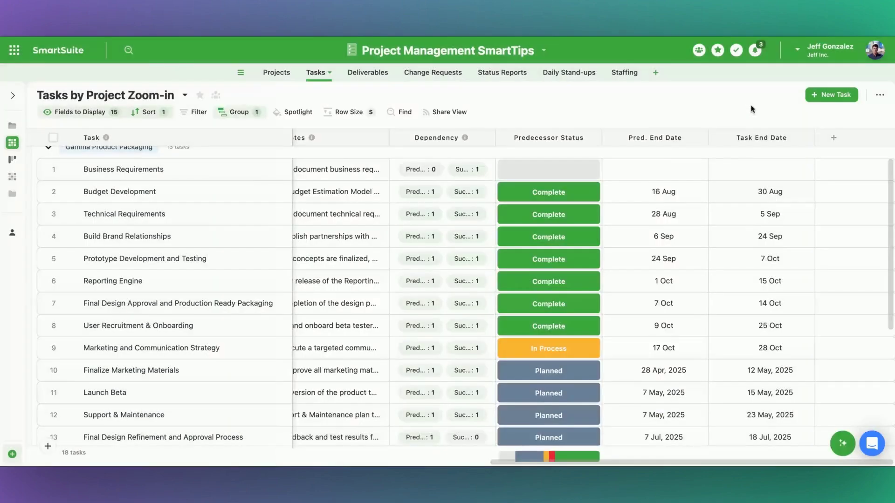
click(663, 194)
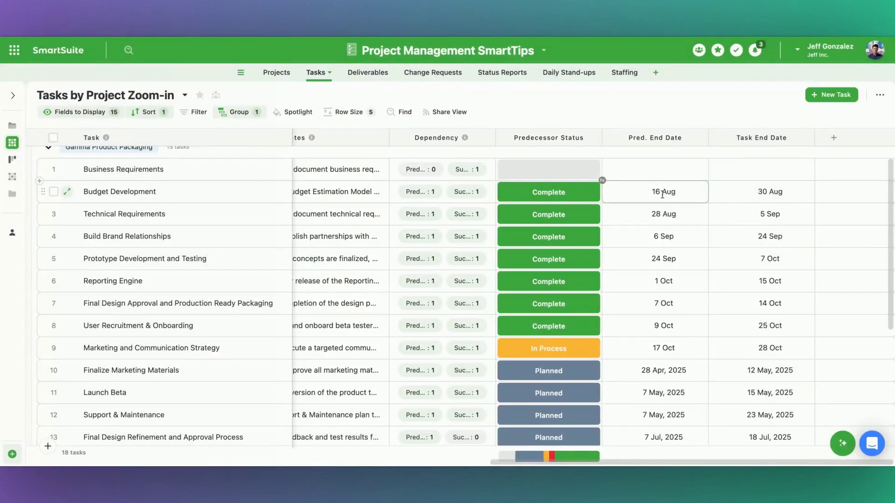
click(658, 349)
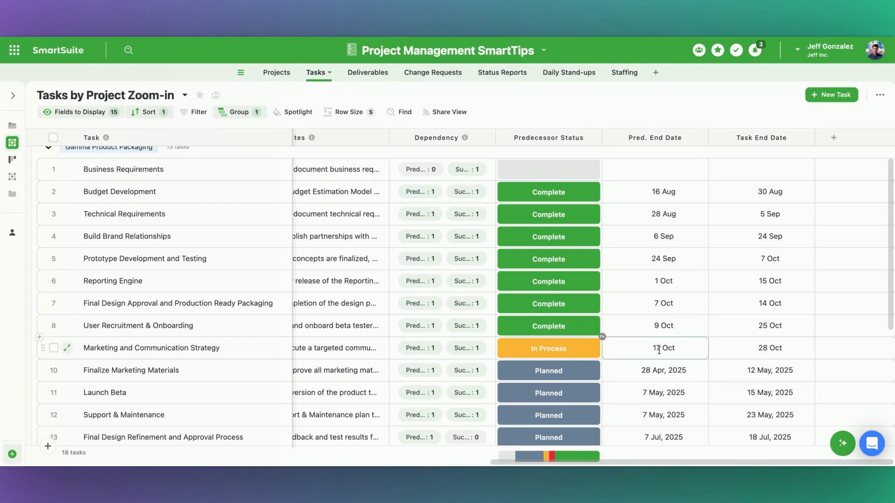
scroll(658, 350, left, 10)
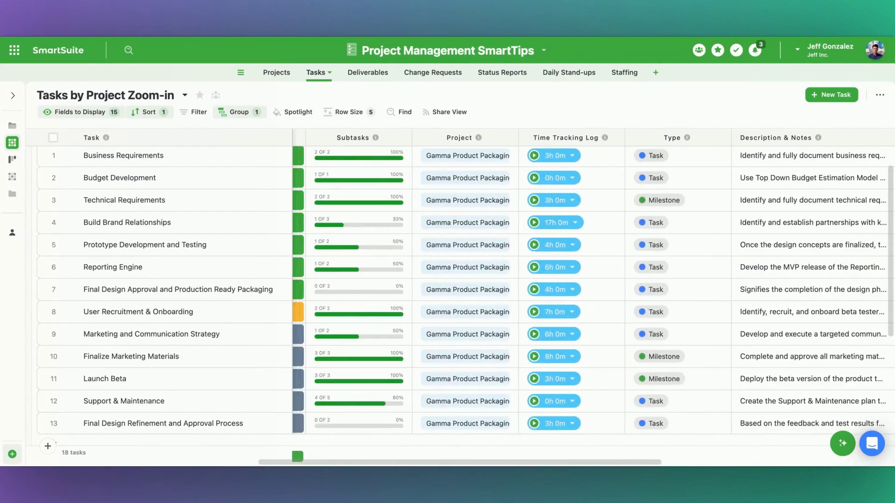
scroll(659, 350, left, 3)
scroll(659, 351, up, 1)
scroll(639, 352, left, 6)
scroll(638, 352, down, 1)
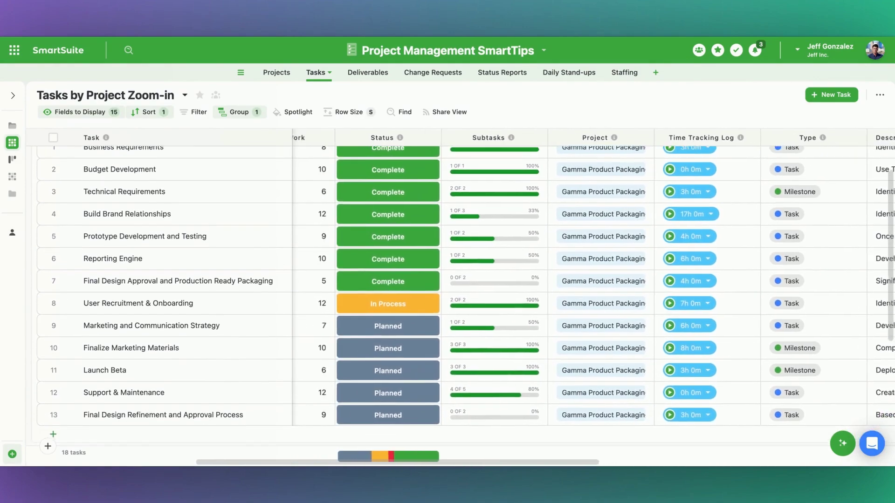
click(393, 304)
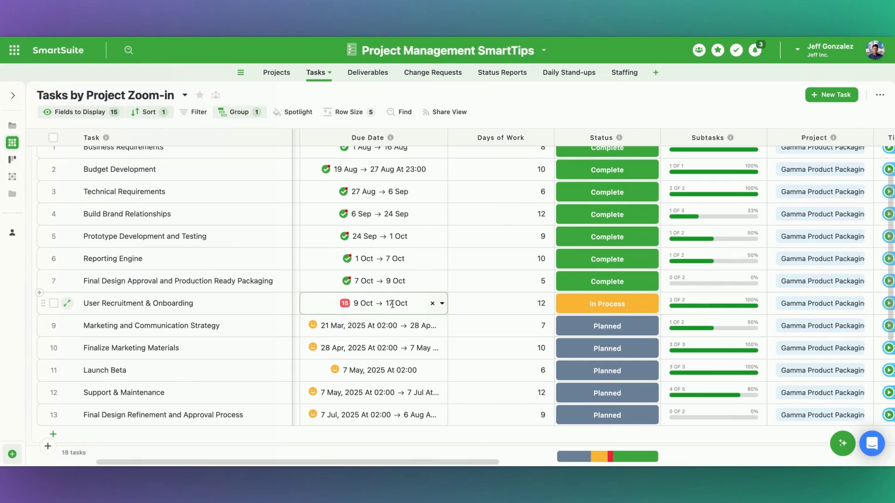
click(399, 258)
scroll(399, 258, right, 15)
scroll(400, 257, up, 2)
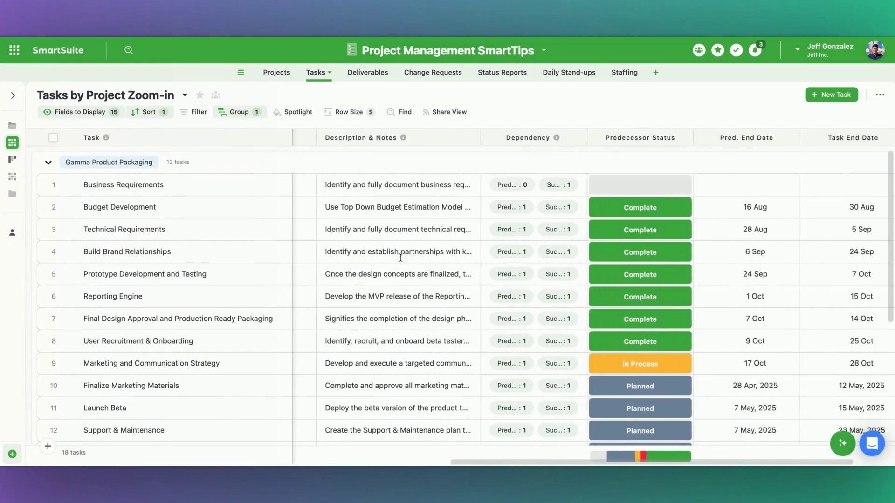
scroll(401, 258, right, 4)
scroll(401, 258, down, 2)
click(749, 314)
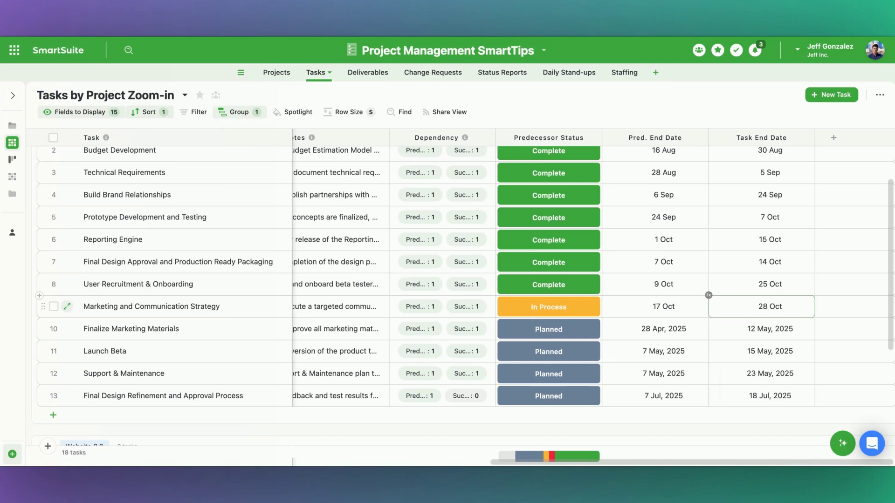
scroll(466, 271, down, 1)
scroll(467, 271, left, 10)
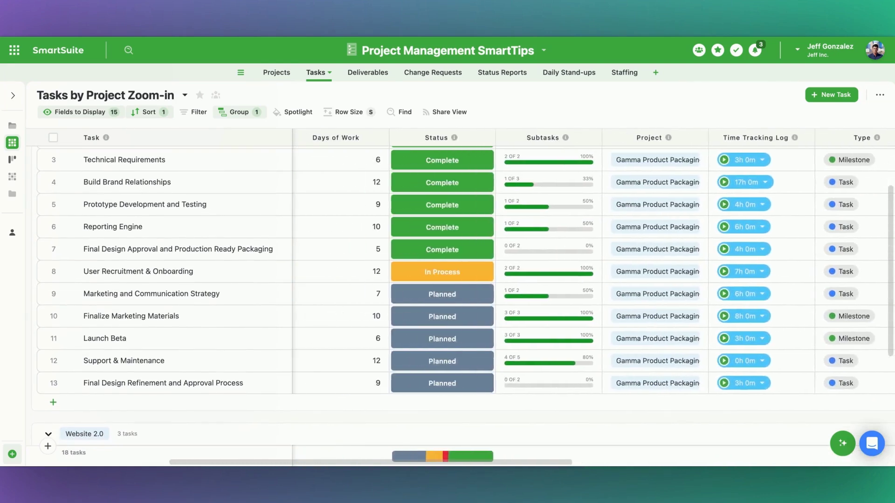
scroll(593, 296, left, 10)
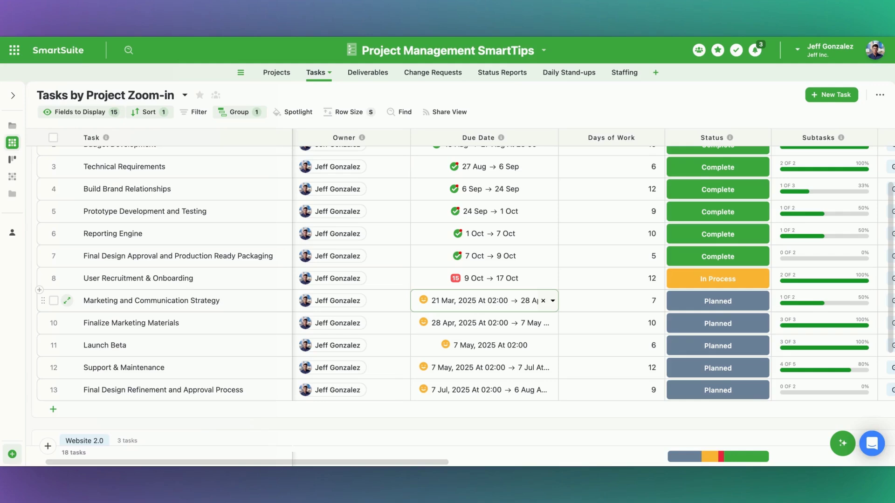
scroll(659, 313, right, 10)
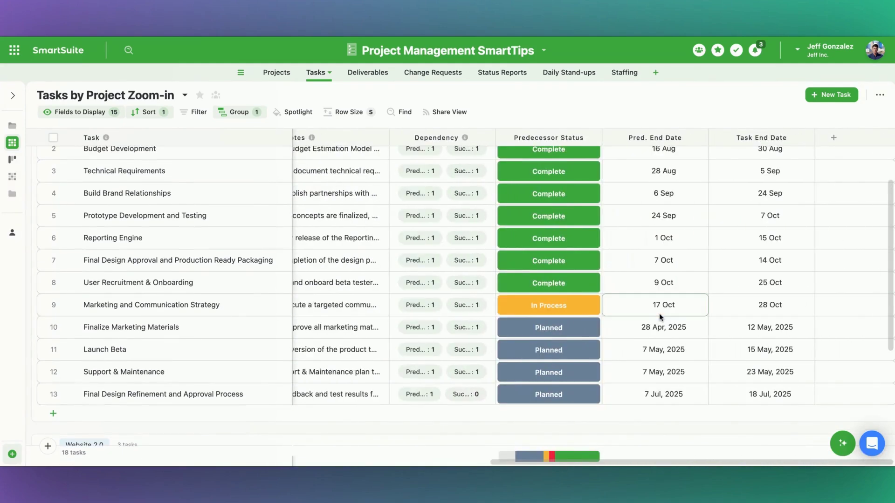
Open the Task End Date formula and highlight WORKDAYS, Pred. End Date and Days of Work in turn
scroll(757, 140, up, 2)
double_click(758, 138)
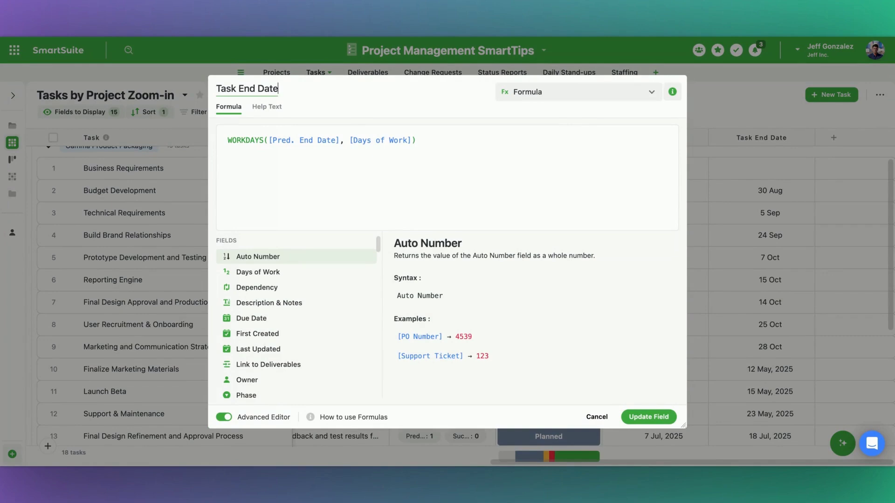
double_click(245, 140)
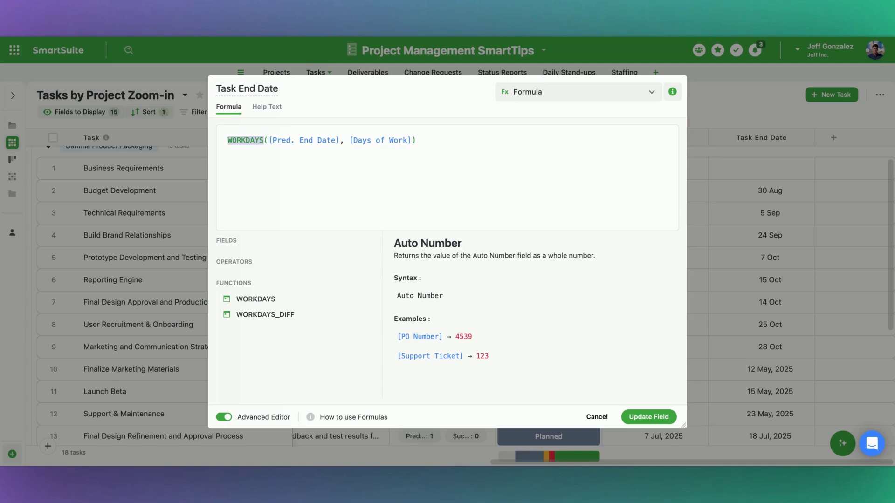
key(Right)
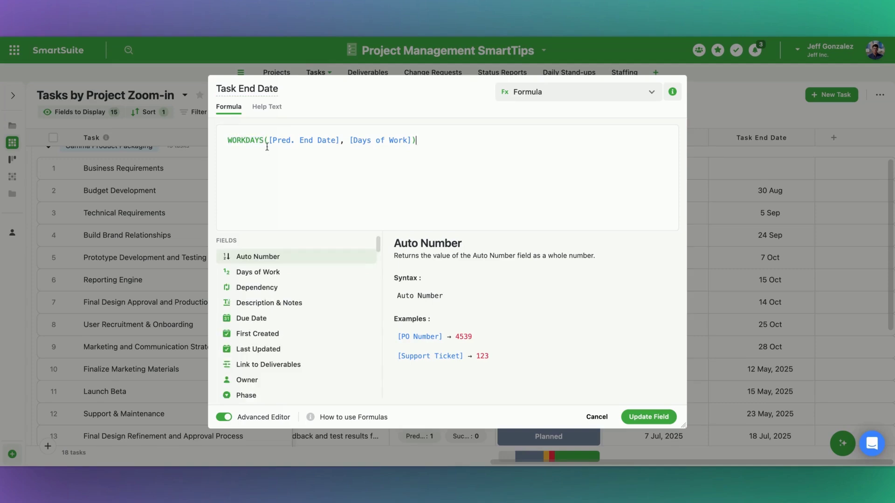
drag(341, 141, 269, 142)
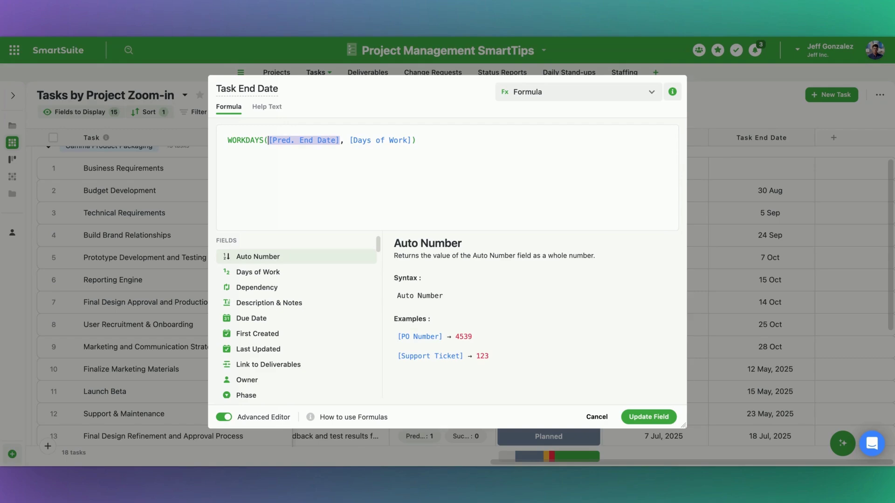
drag(412, 142, 351, 145)
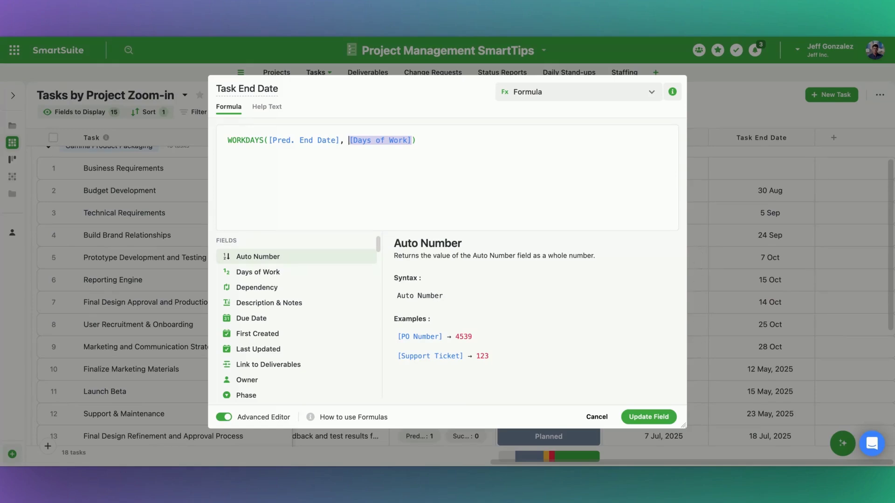
Cancel the formula editor and open Begin New Task from the solution's Automations list
click(745, 114)
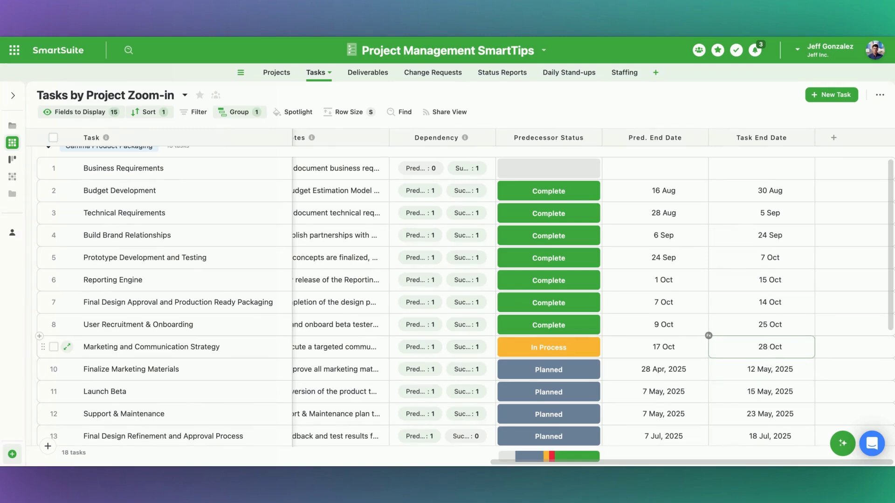
click(511, 49)
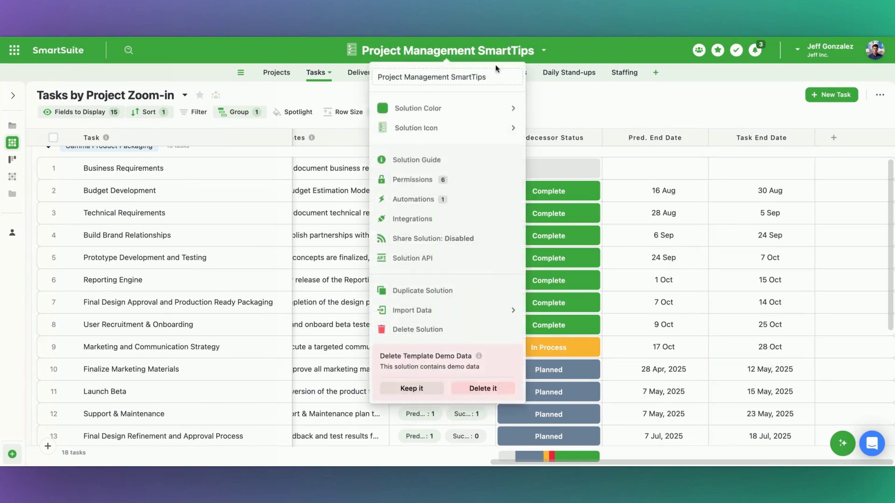
click(423, 202)
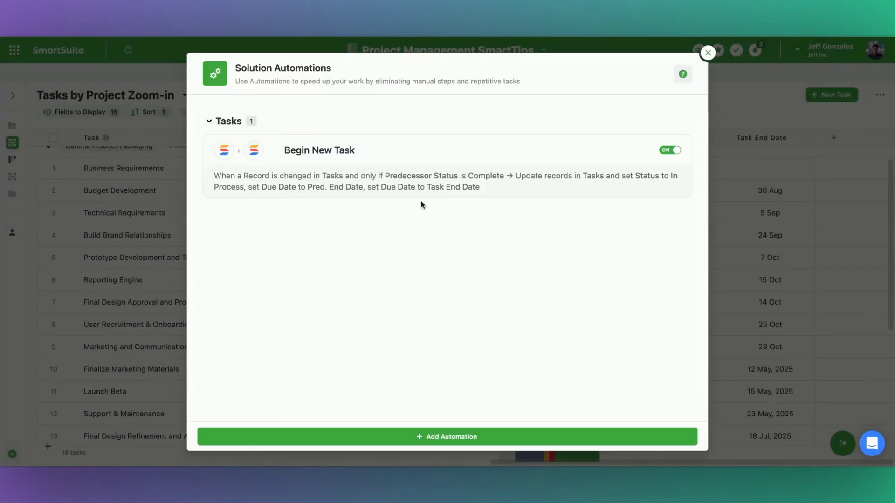
click(422, 184)
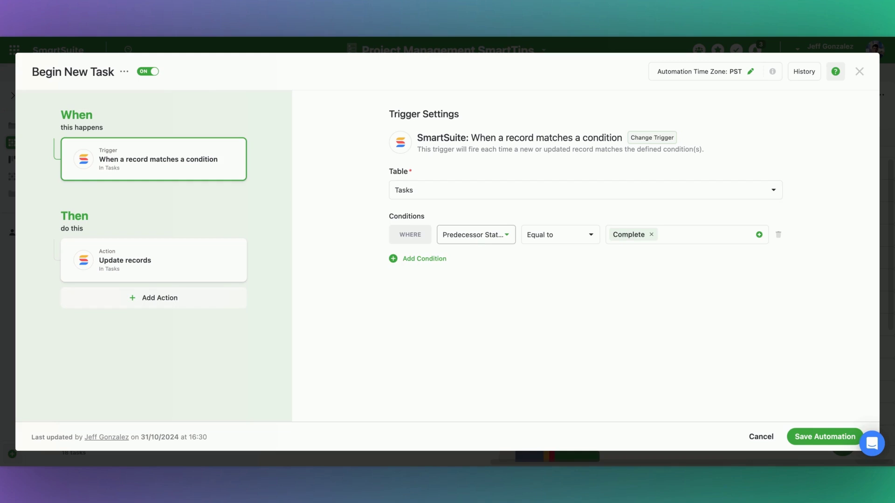
Review the Update records action's Status In Process and Due Date settings, then save the automation
click(197, 262)
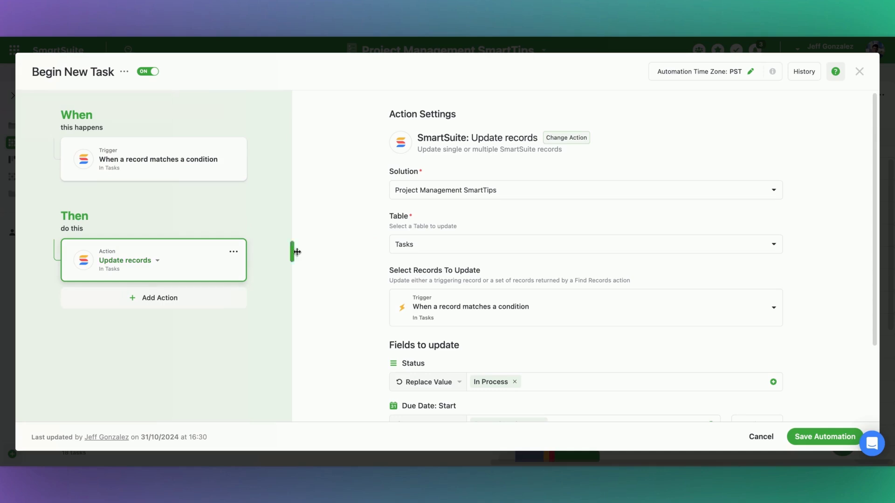
scroll(354, 258, down, 3)
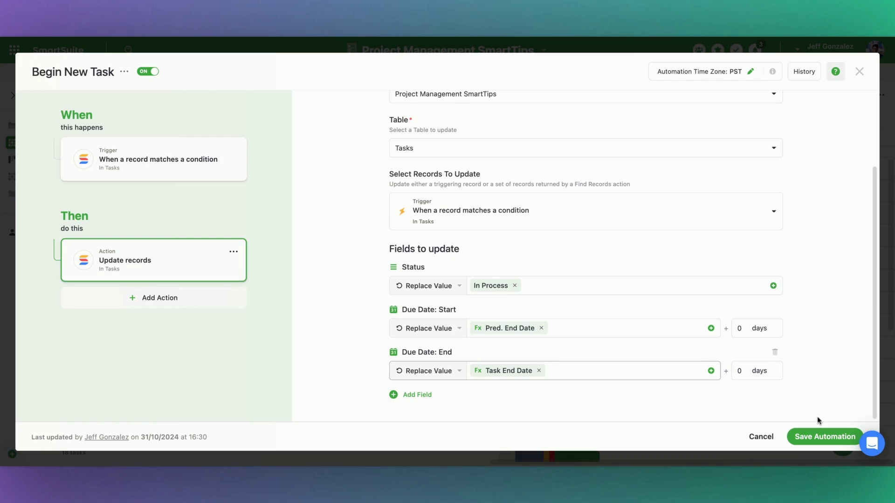
click(811, 439)
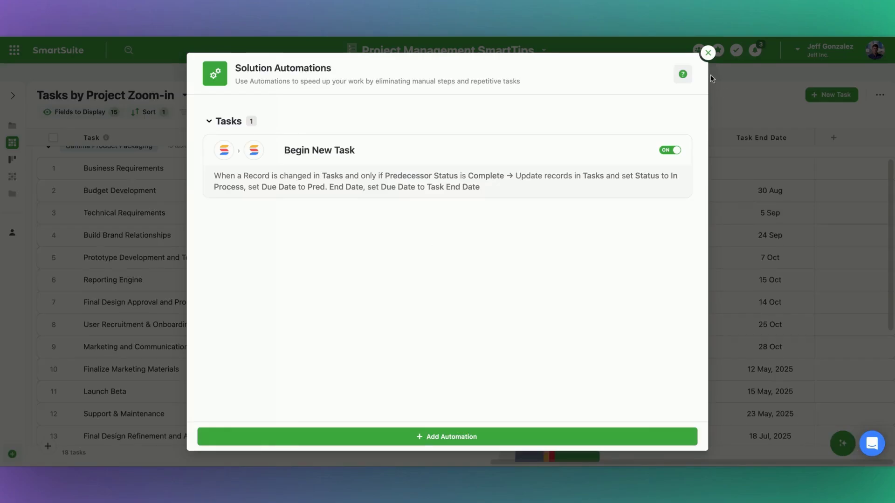
Close the automations list and set User Recruitment & Onboarding's Status to Complete
click(708, 53)
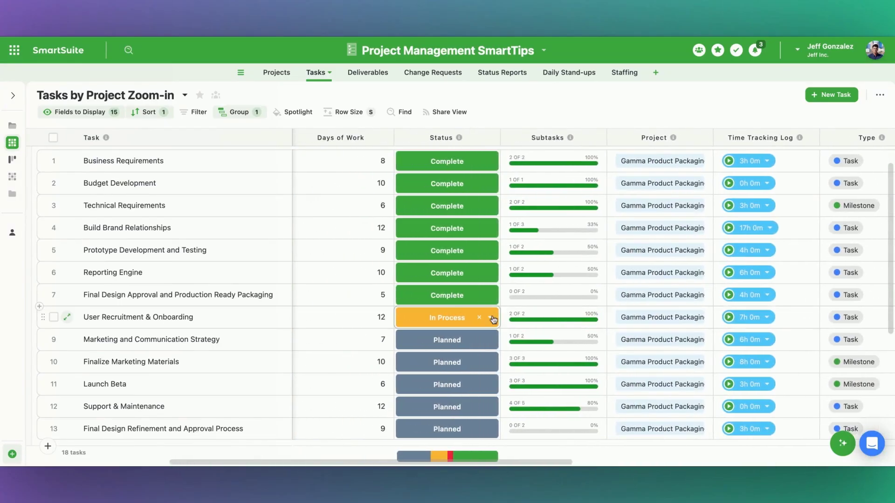
click(491, 318)
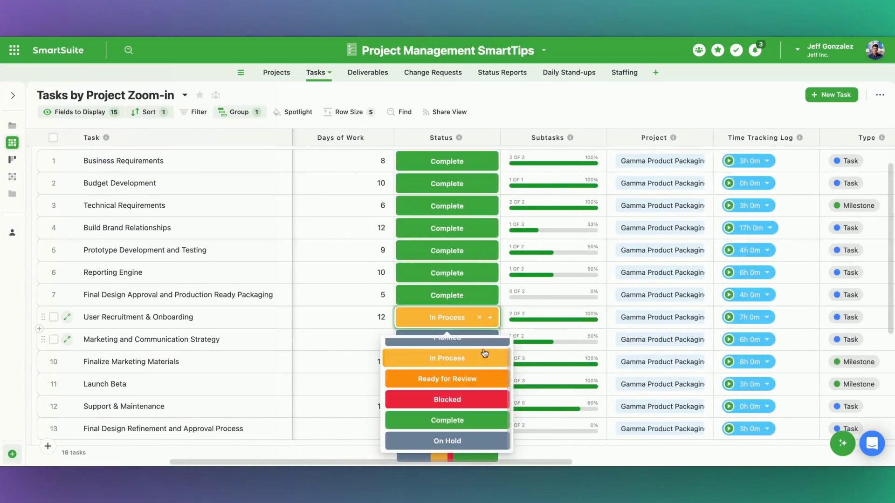
click(461, 422)
Scroll to check Marketing and Communication Strategy's updated Status and Due Date
scroll(666, 360, right, 10)
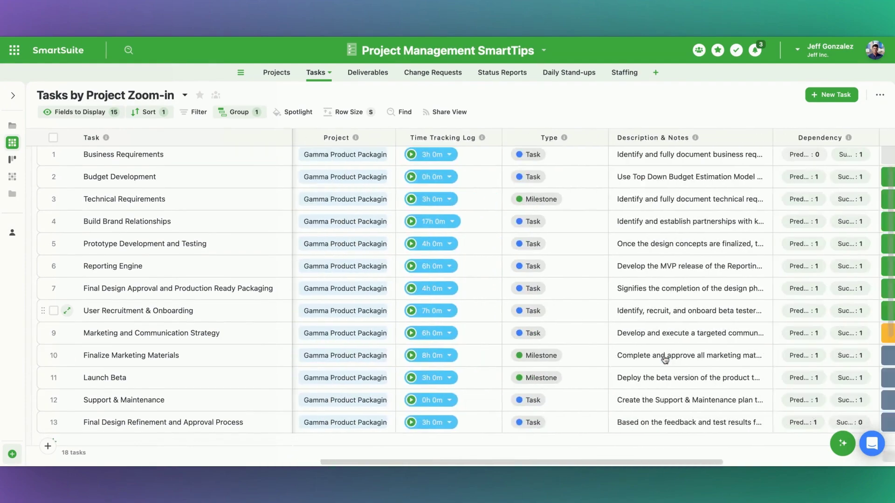
scroll(665, 359, down, 2)
scroll(666, 360, right, 2)
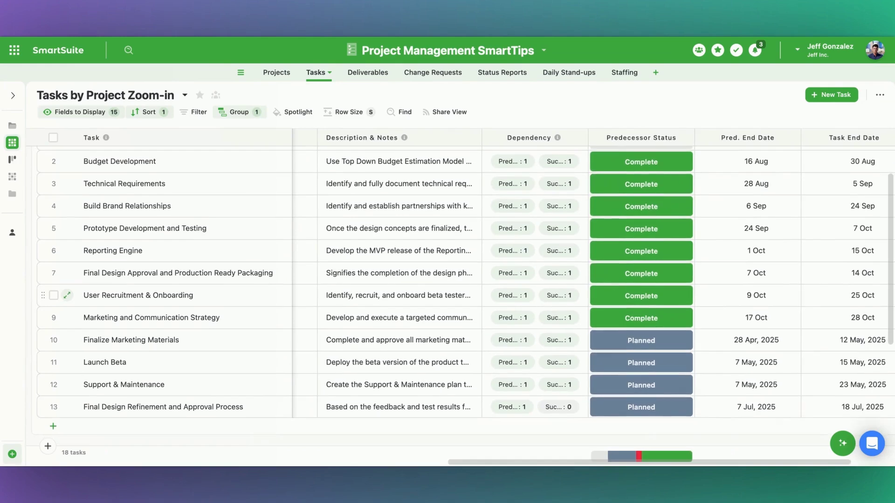
scroll(665, 359, left, 10)
scroll(465, 297, left, 5)
scroll(466, 297, down, 1)
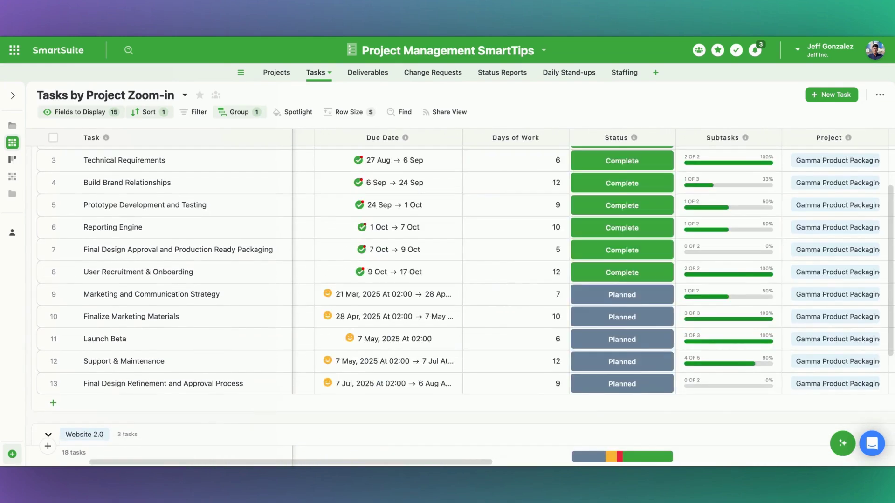